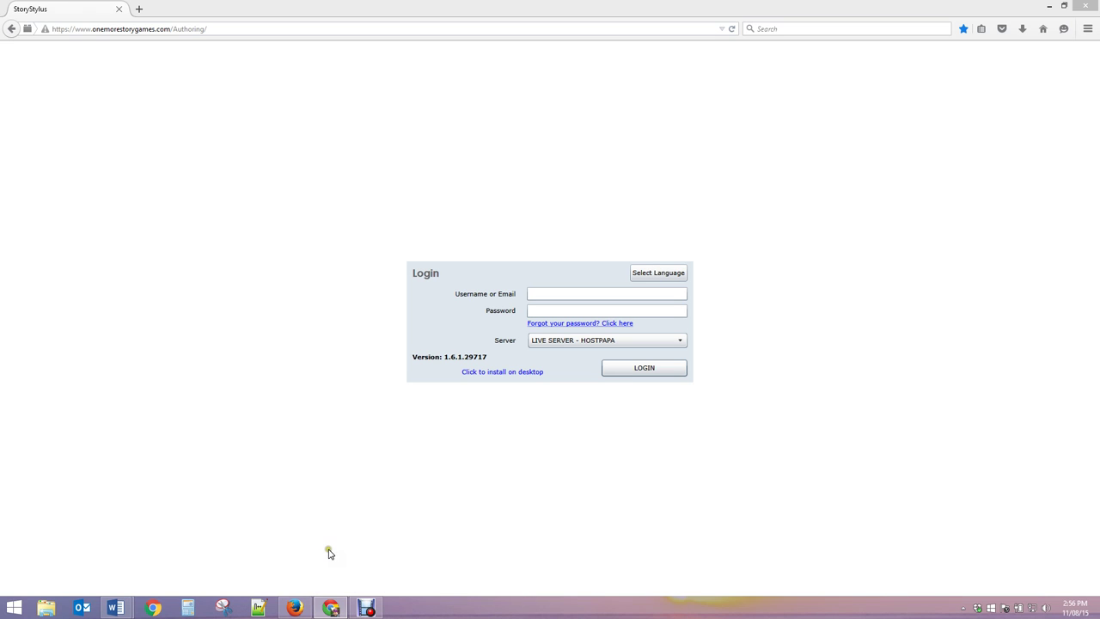
Log in to StoryStylus and open the desktop app's Projects window listing the dumpling stories.
left_click(336, 521)
left_click(63, 23)
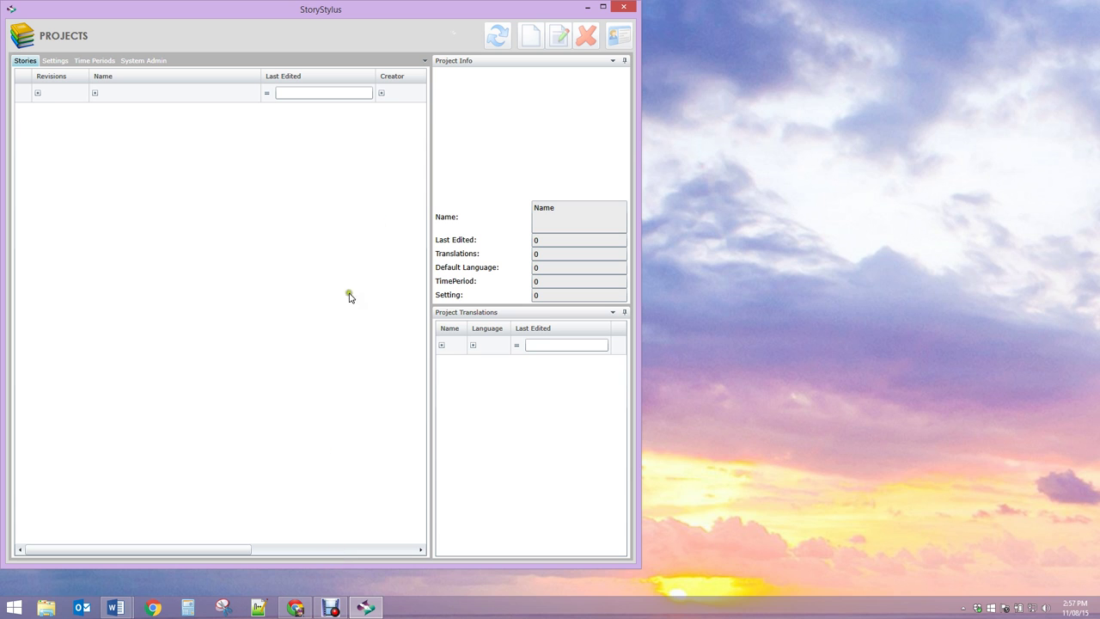
Maximize the Projects window, compare both dumpling stories' Project Info, and begin a new project.
left_click(603, 6)
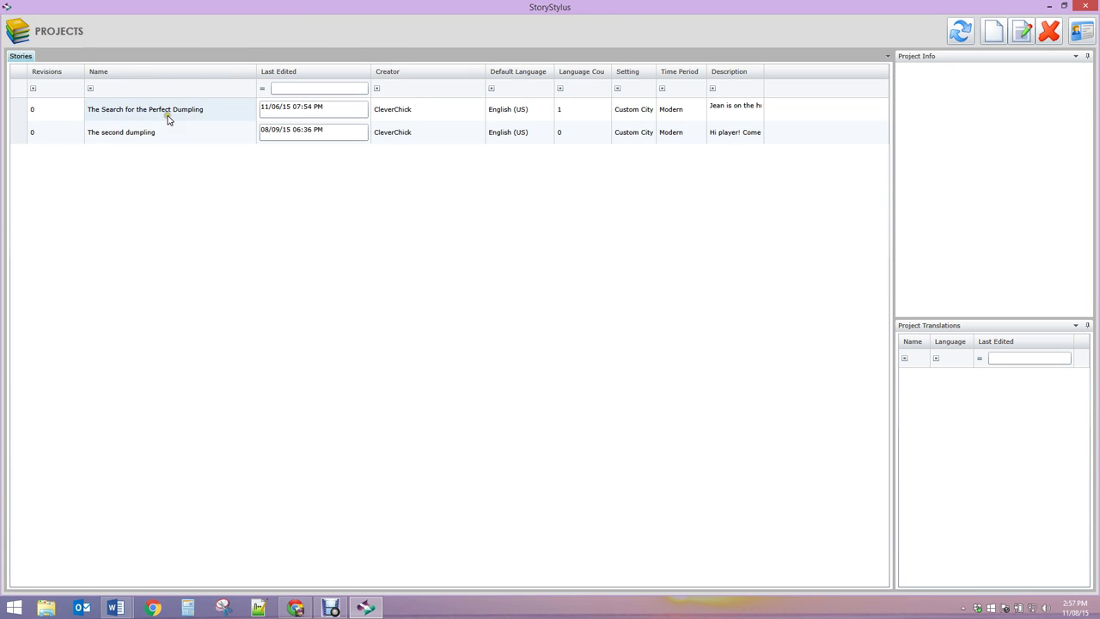
left_click(167, 115)
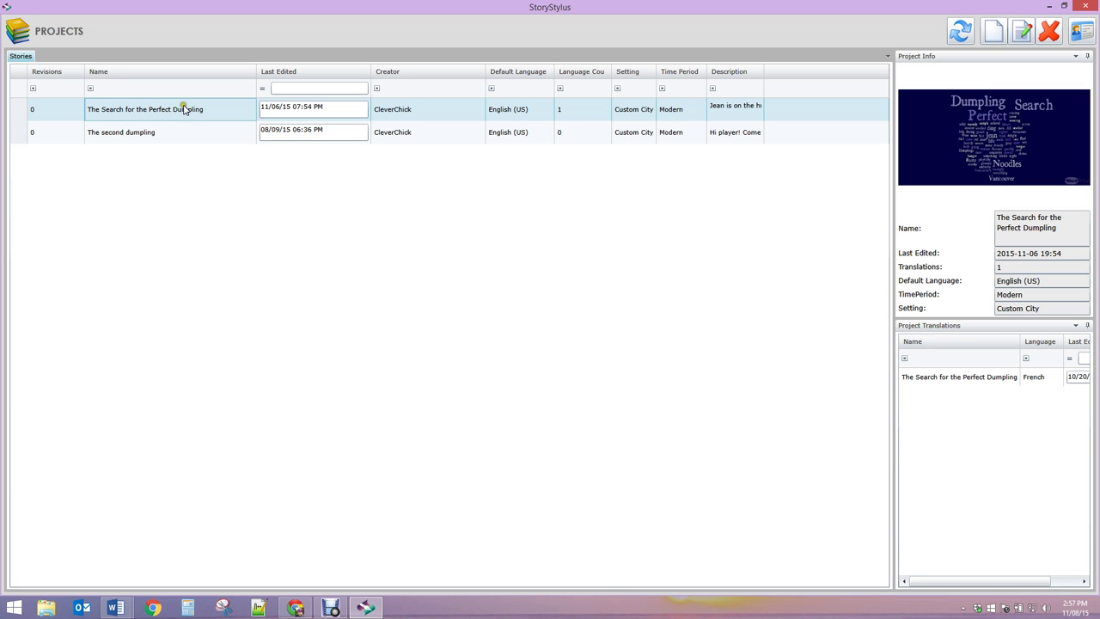
left_click(182, 131)
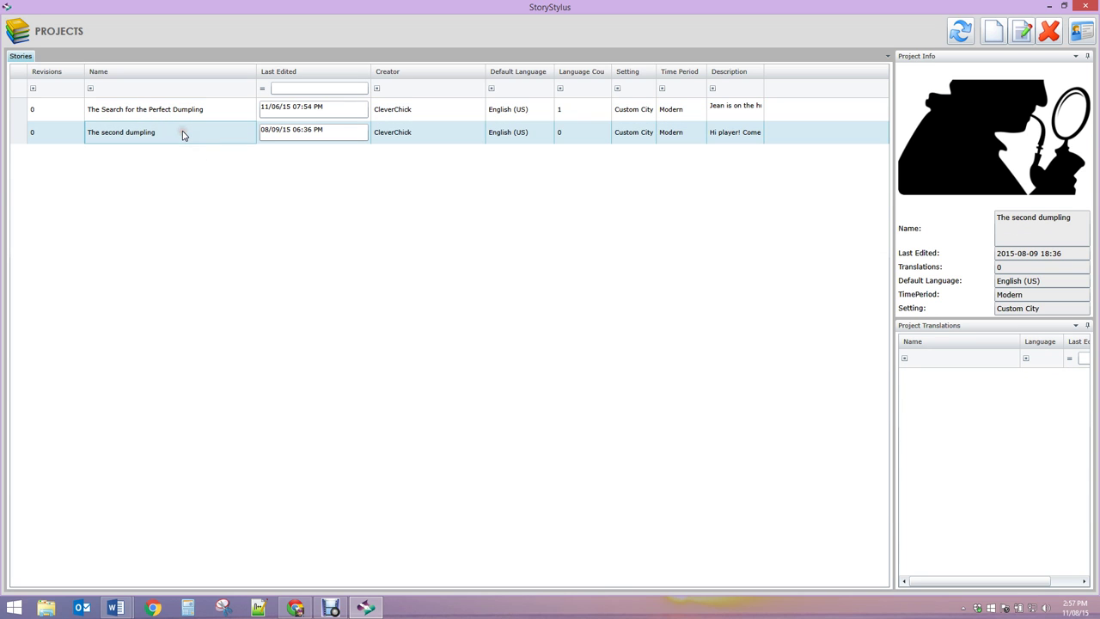
left_click(189, 118)
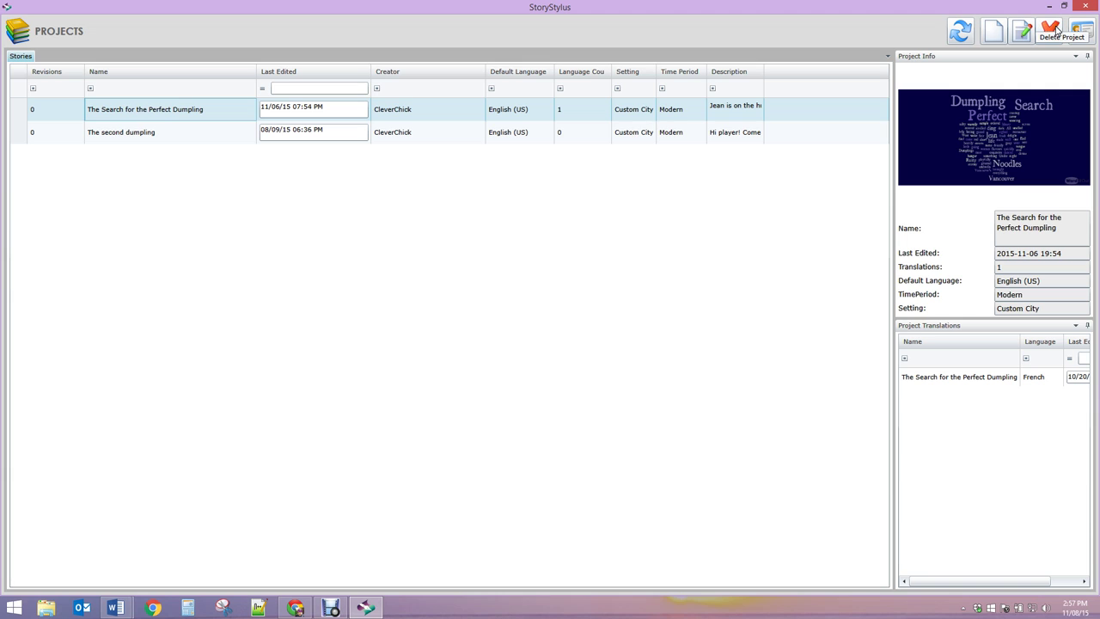
left_click(992, 34)
left_click(524, 264)
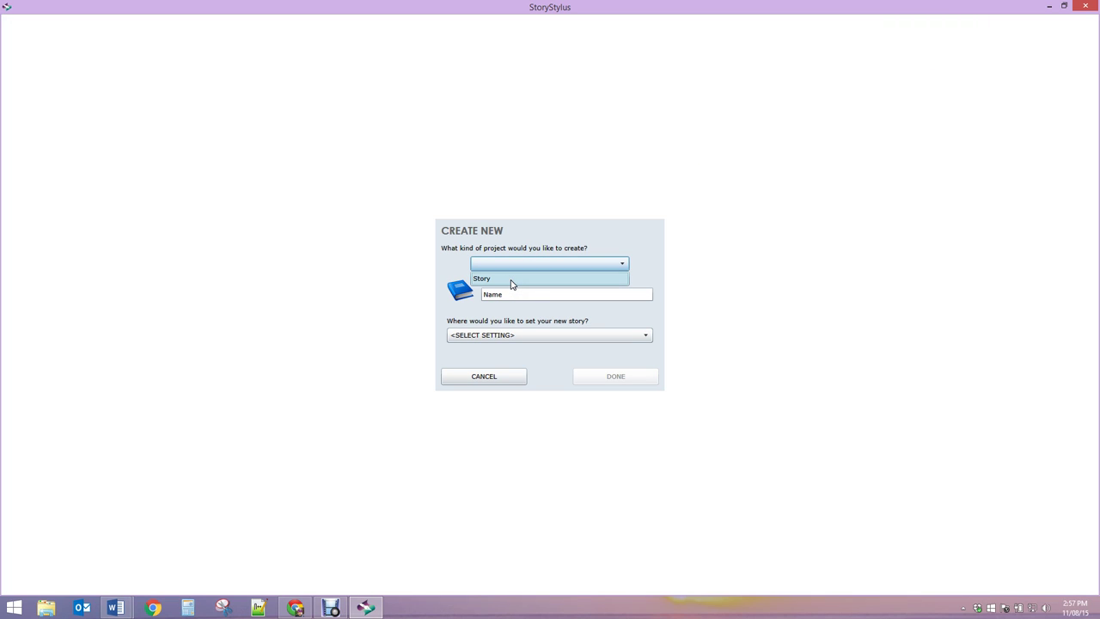
Create a Story named 'The third dumpling' set in Custom City (Blank) : Modern.
left_click(511, 280)
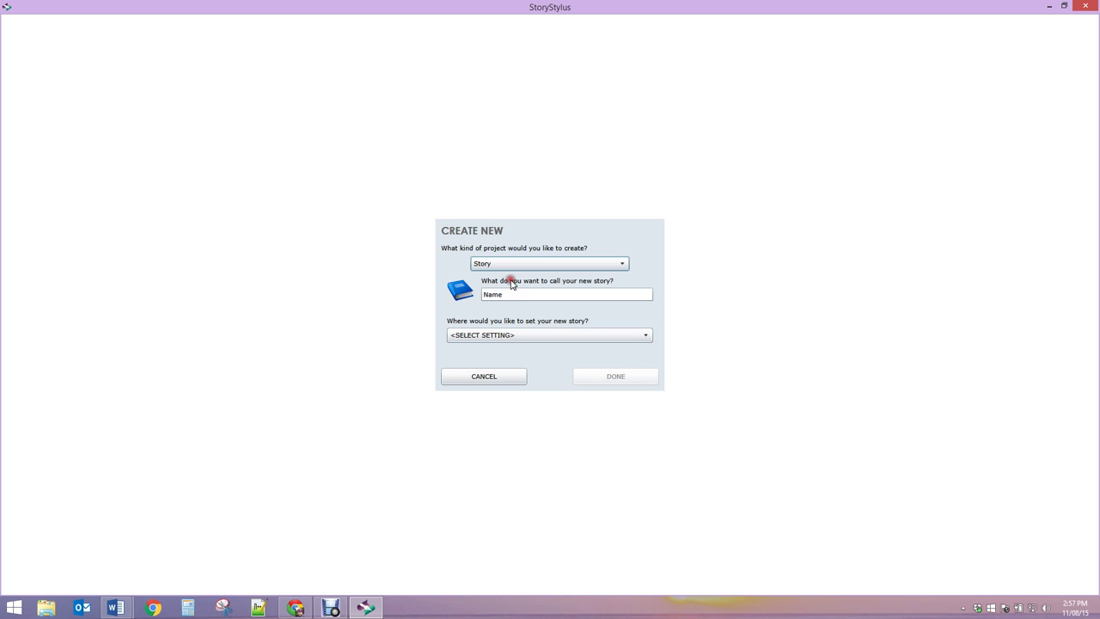
left_click(523, 294)
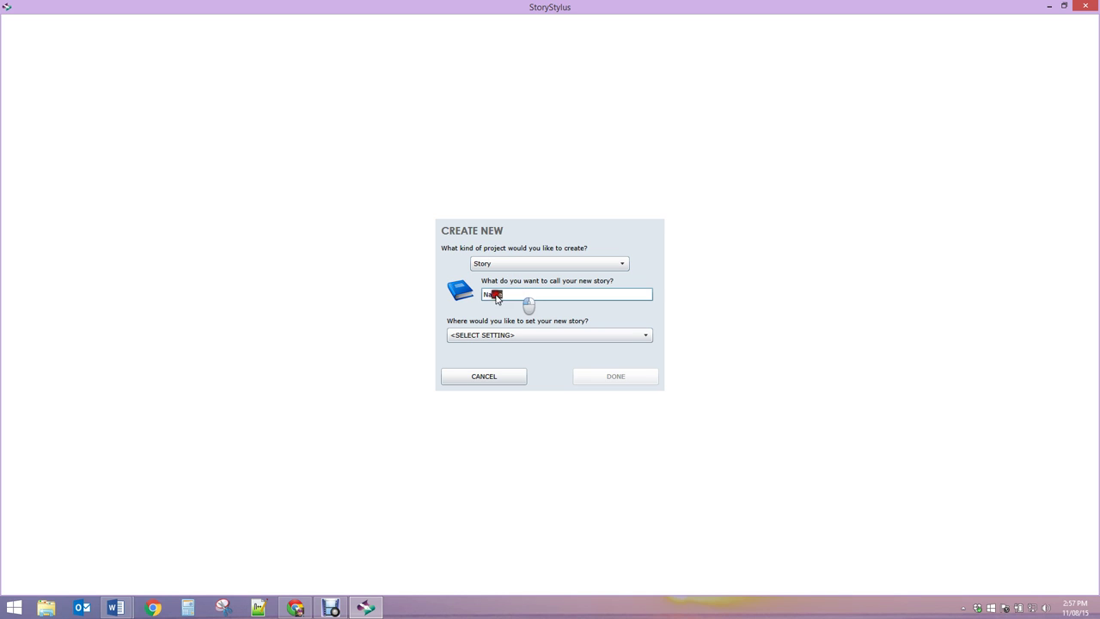
left_click_drag(524, 297, 483, 319)
type("The third dumpling")
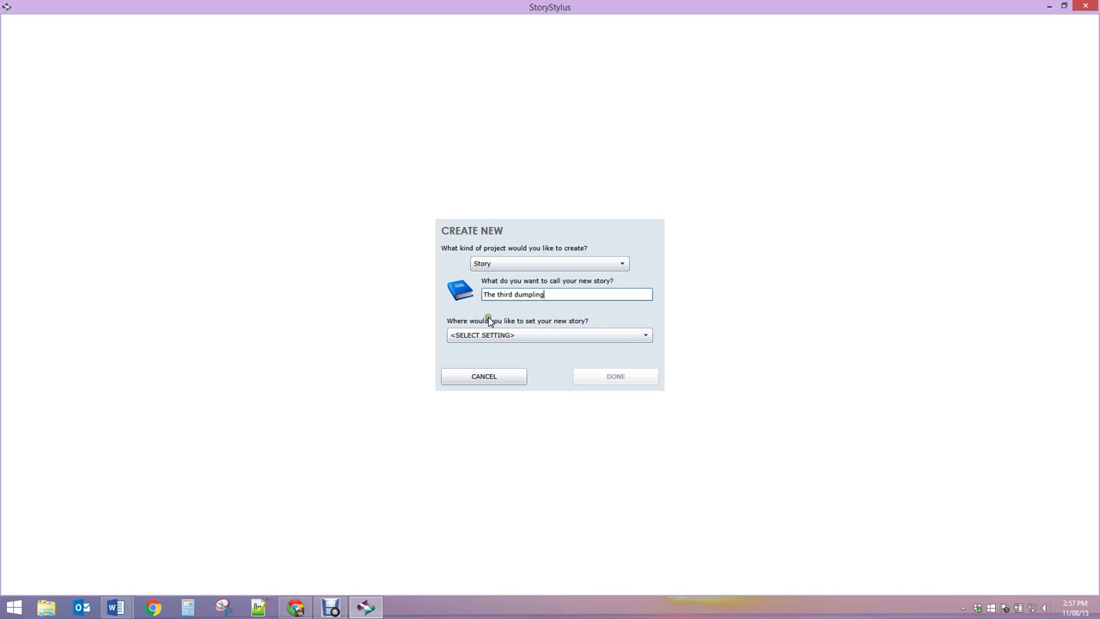
left_click(499, 336)
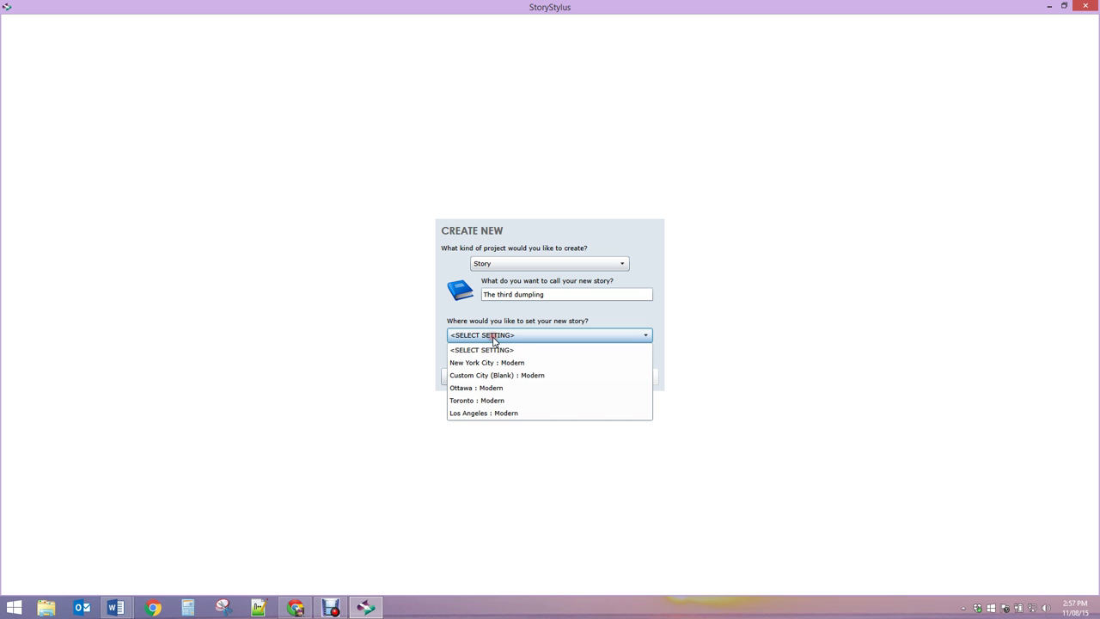
left_click(521, 379)
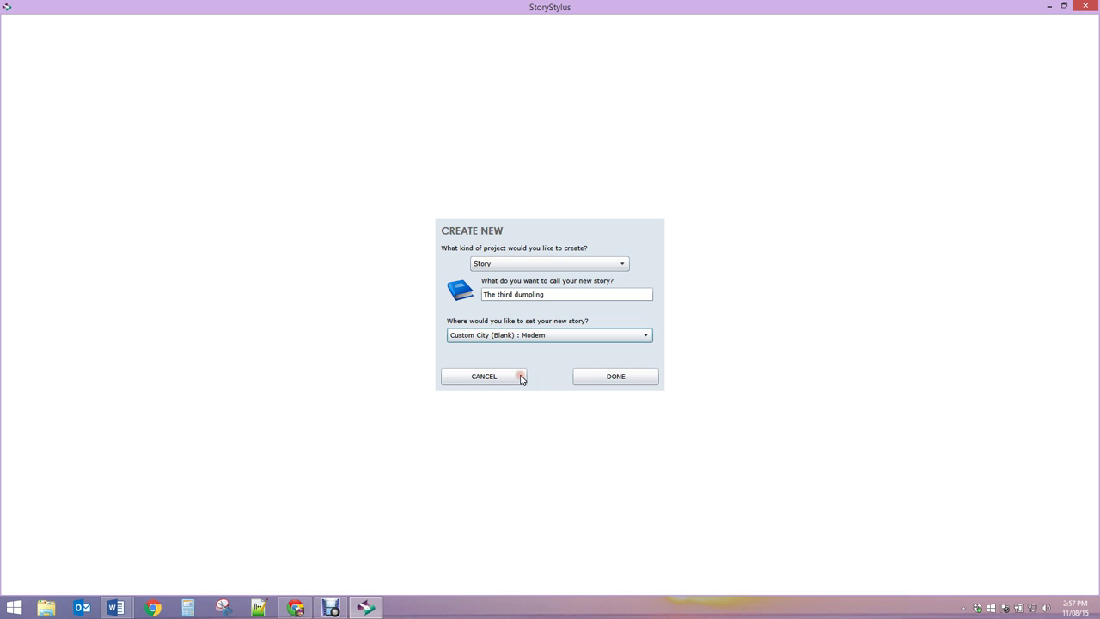
left_click(599, 379)
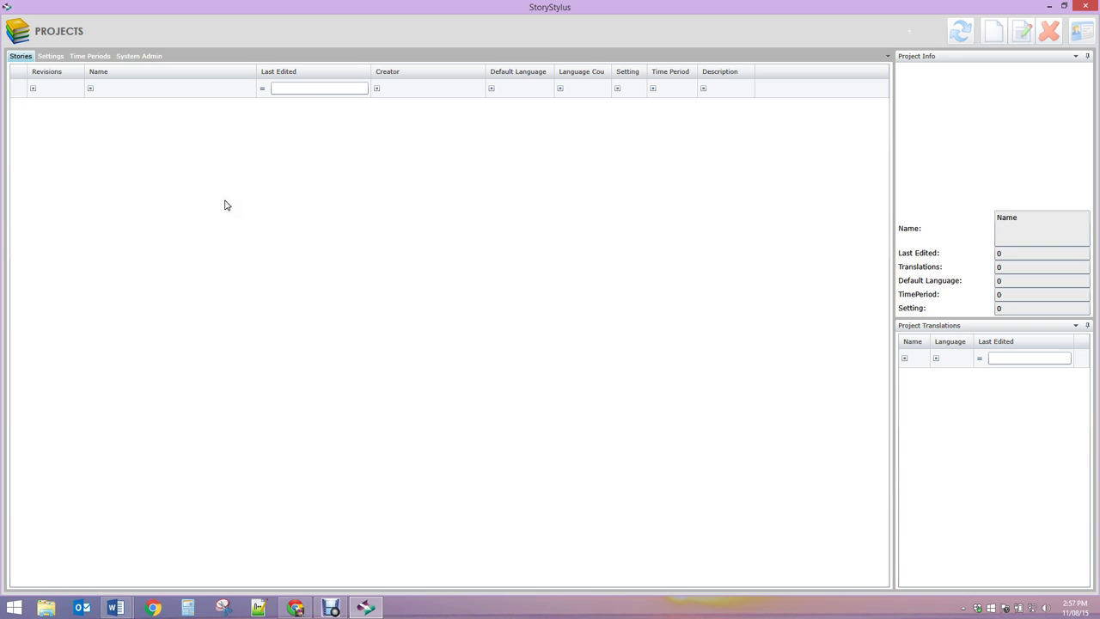
Check The third dumpling's details, then open The Search for the Perfect Dumpling in the editor.
left_click(152, 109)
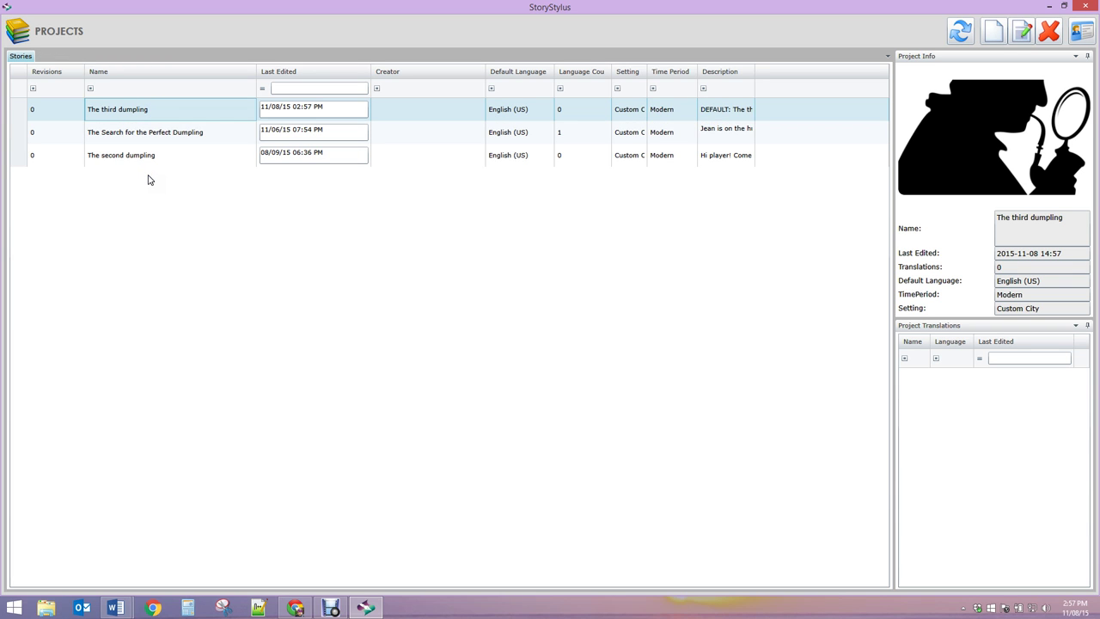
left_click(153, 131)
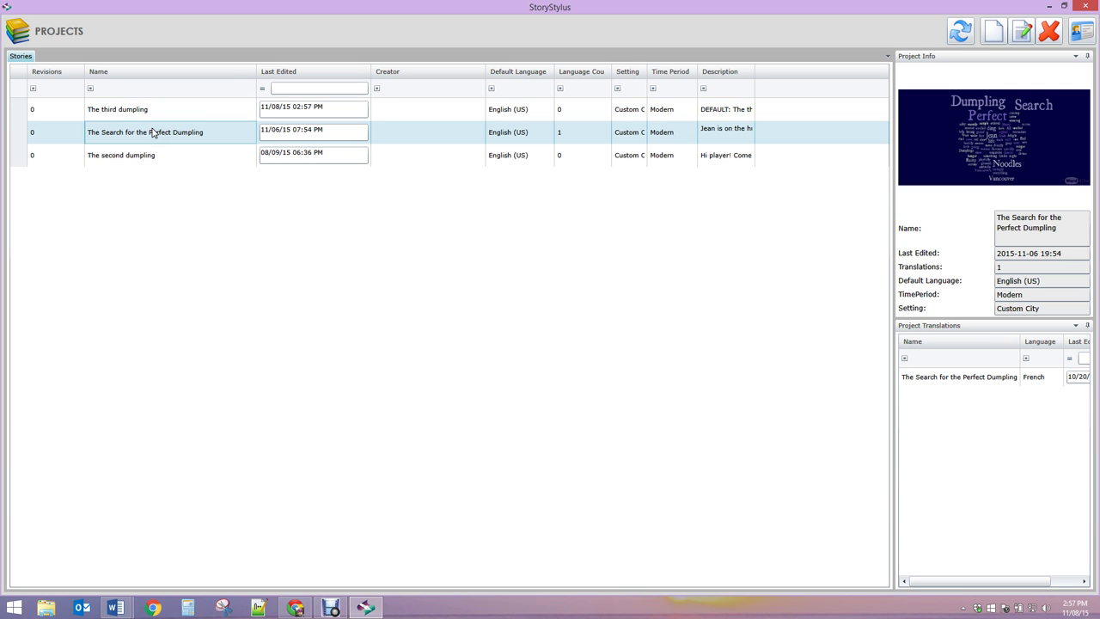
double_click(153, 132)
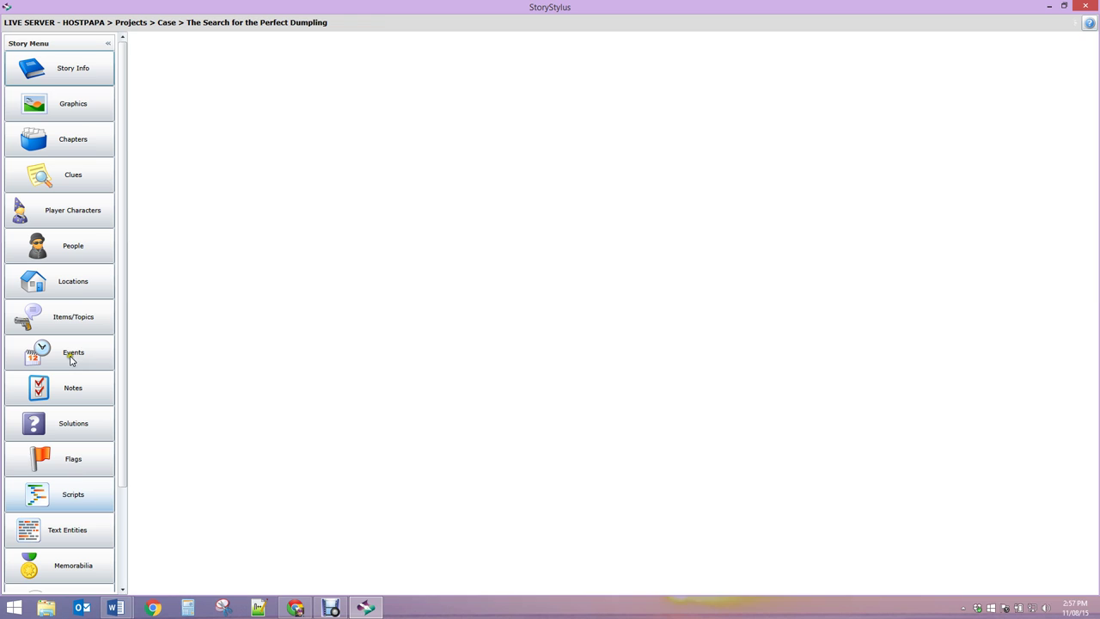
Show the dumpling story's Story Info, pointing out its description and 'The hunt is on!' introduction.
left_click(77, 70)
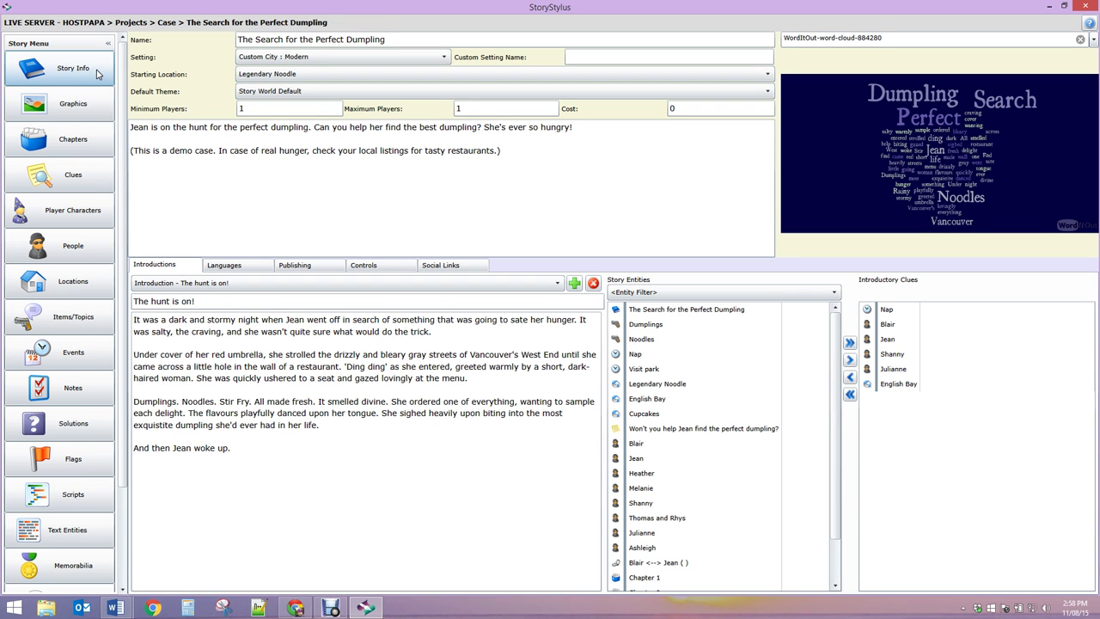
left_click(267, 199)
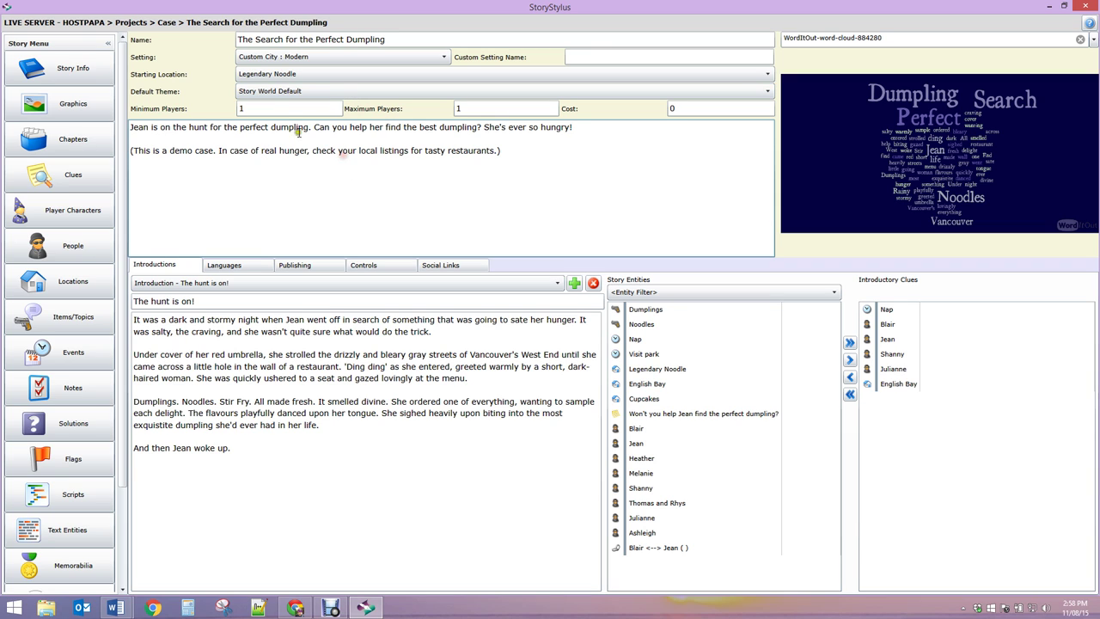
left_click(523, 171)
Point out the 'The hunt is on!' introduction title and its text.
left_click(270, 339)
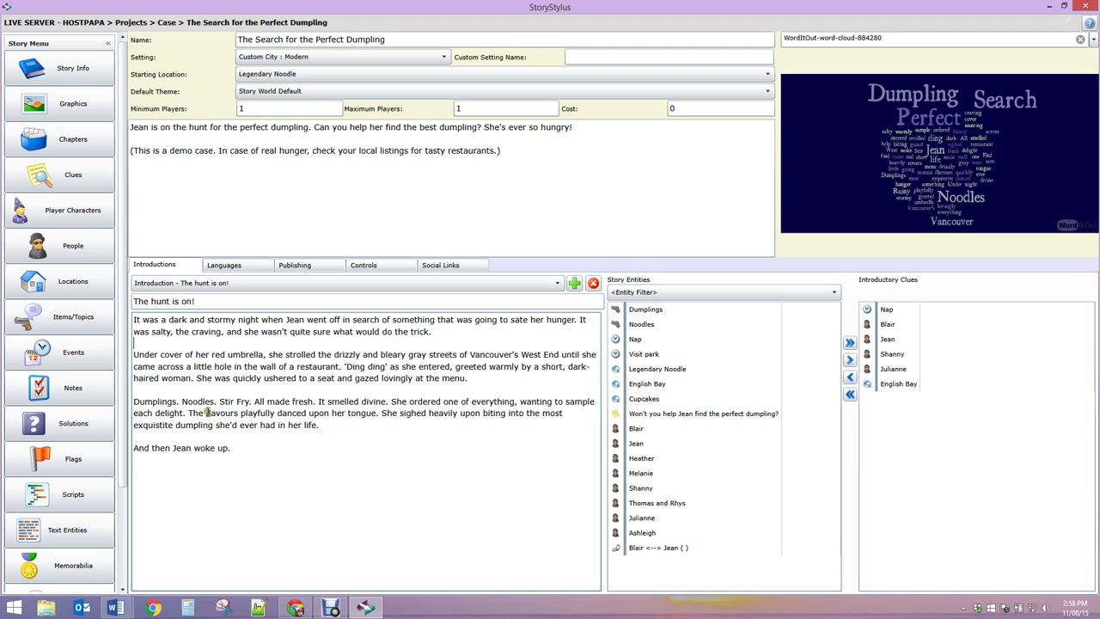
left_click(214, 301)
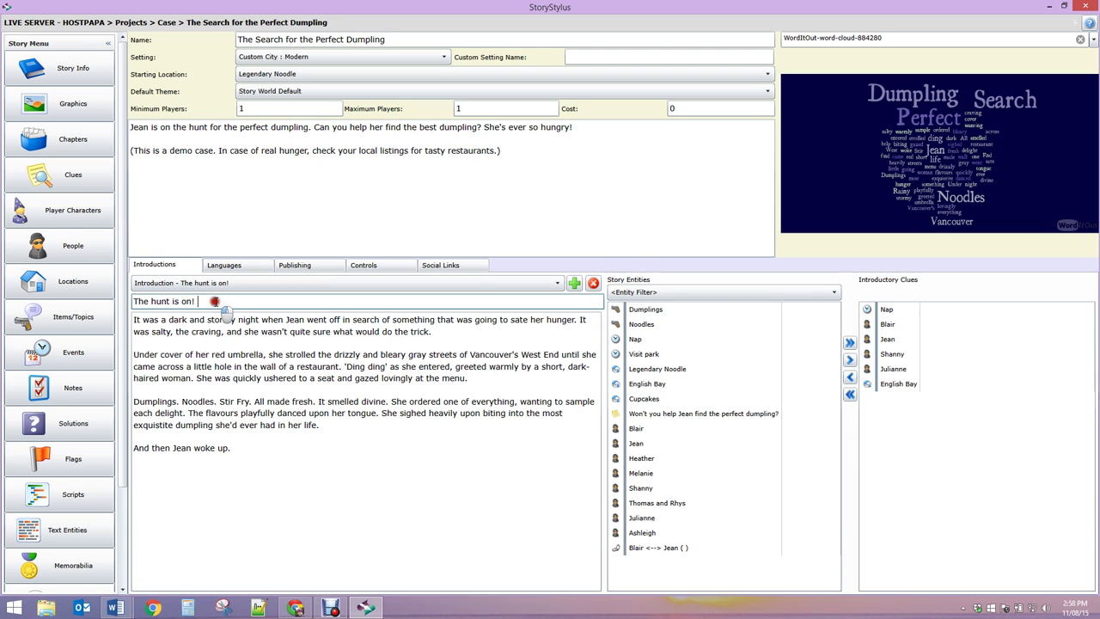
left_click(253, 366)
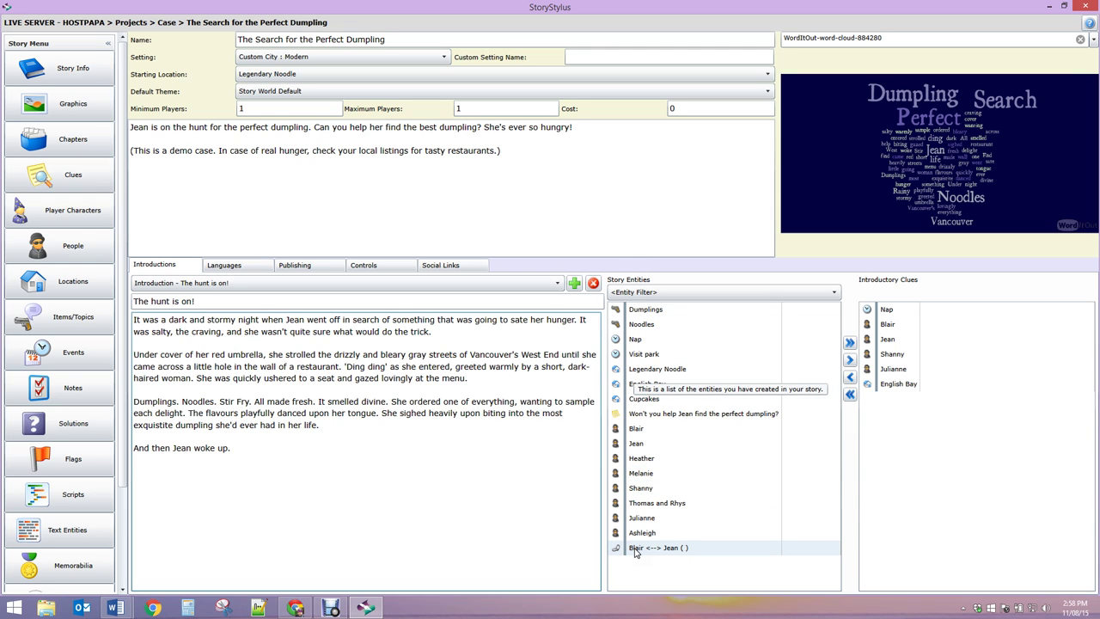
Drag Jean toward the introductory clues, then show Languages: English (US) default, French active.
left_click(671, 442)
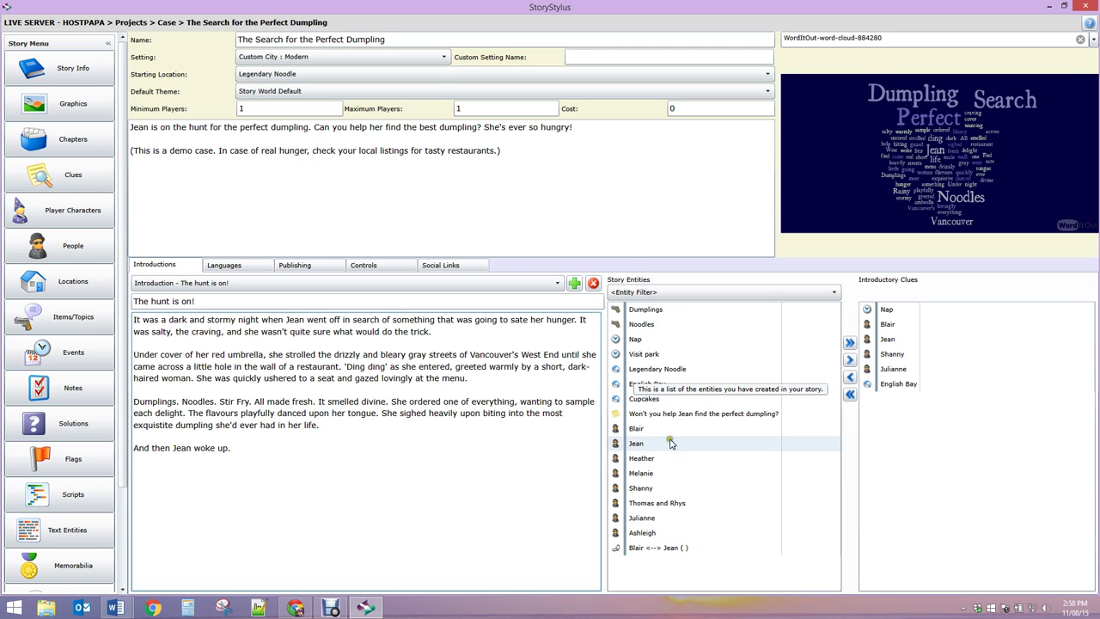
left_click_drag(671, 442, 884, 296)
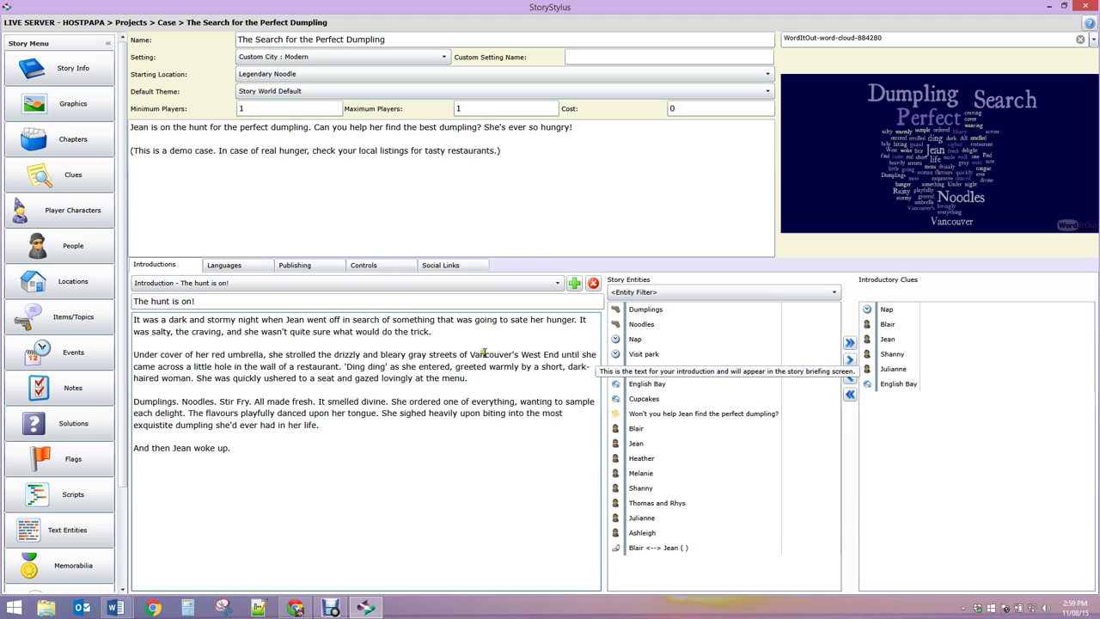
left_click(467, 331)
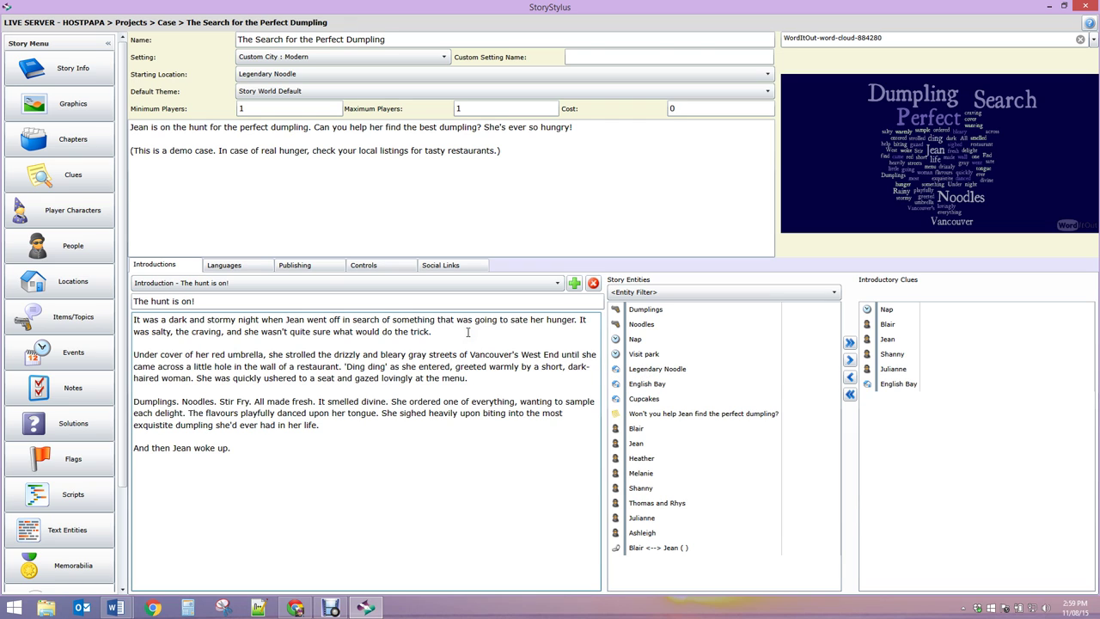
left_click(251, 267)
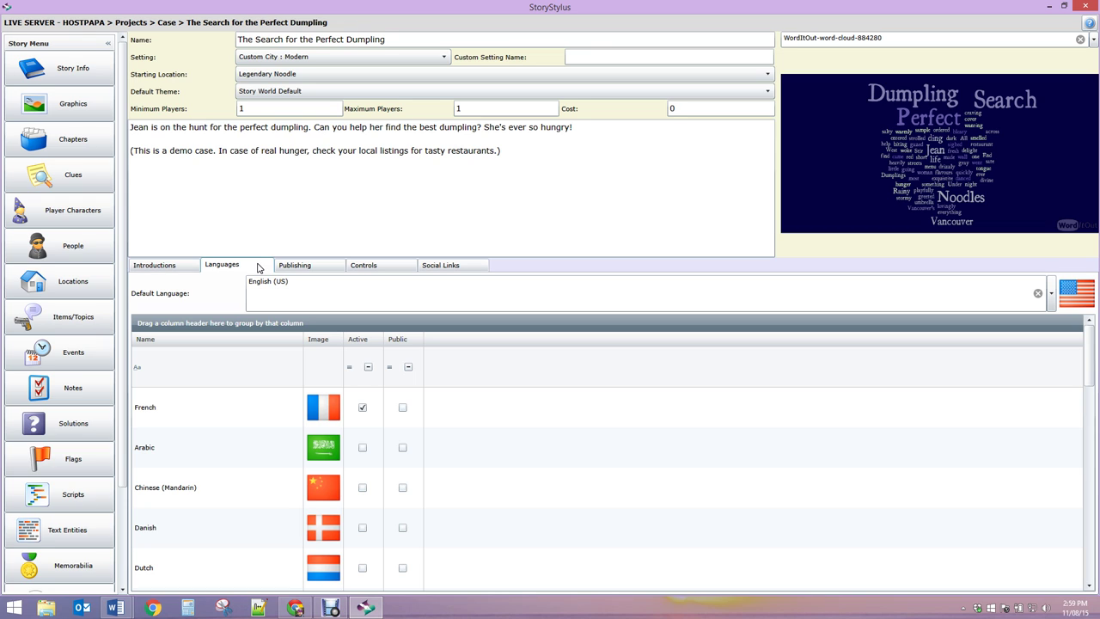
Look through the Publishing and Controls settings, ending on the empty Social Links fields.
left_click(313, 267)
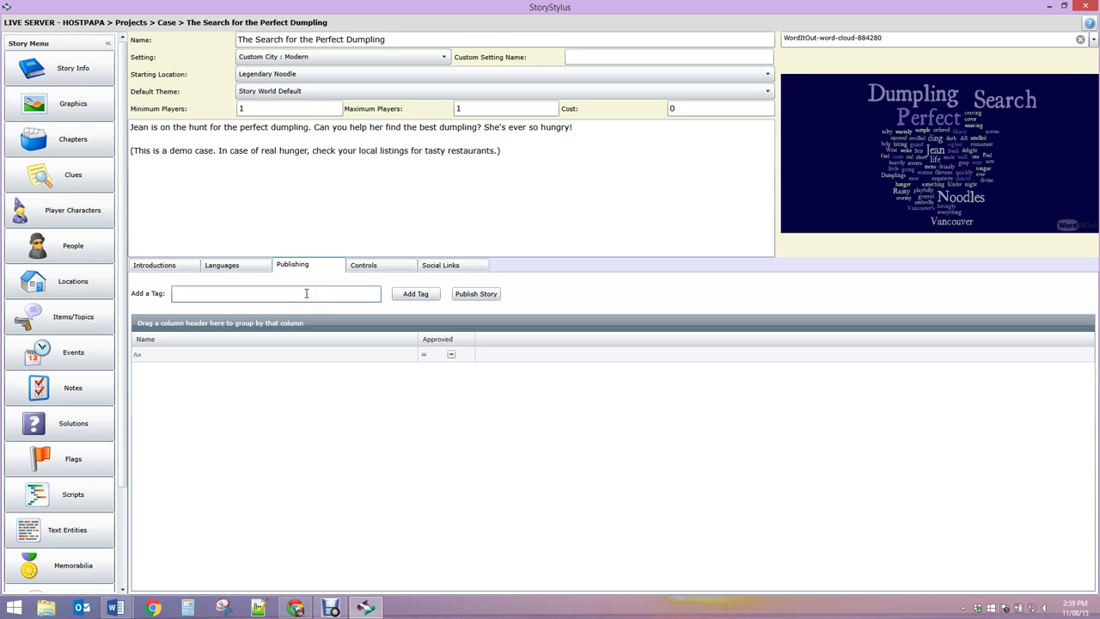
left_click(372, 268)
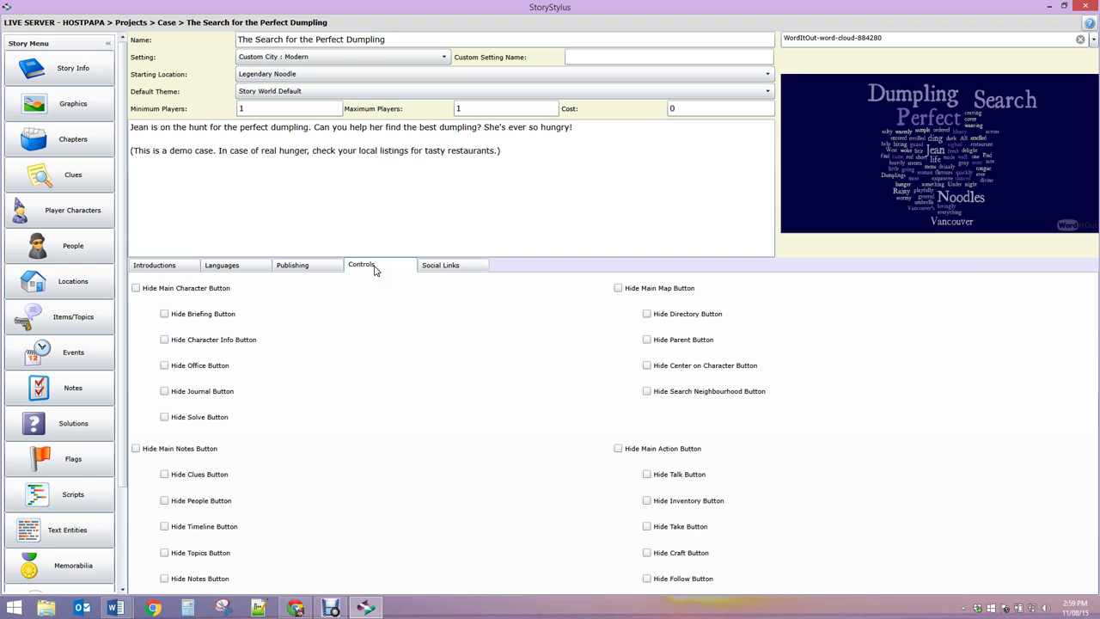
left_click(403, 364)
left_click(622, 402)
left_click(453, 266)
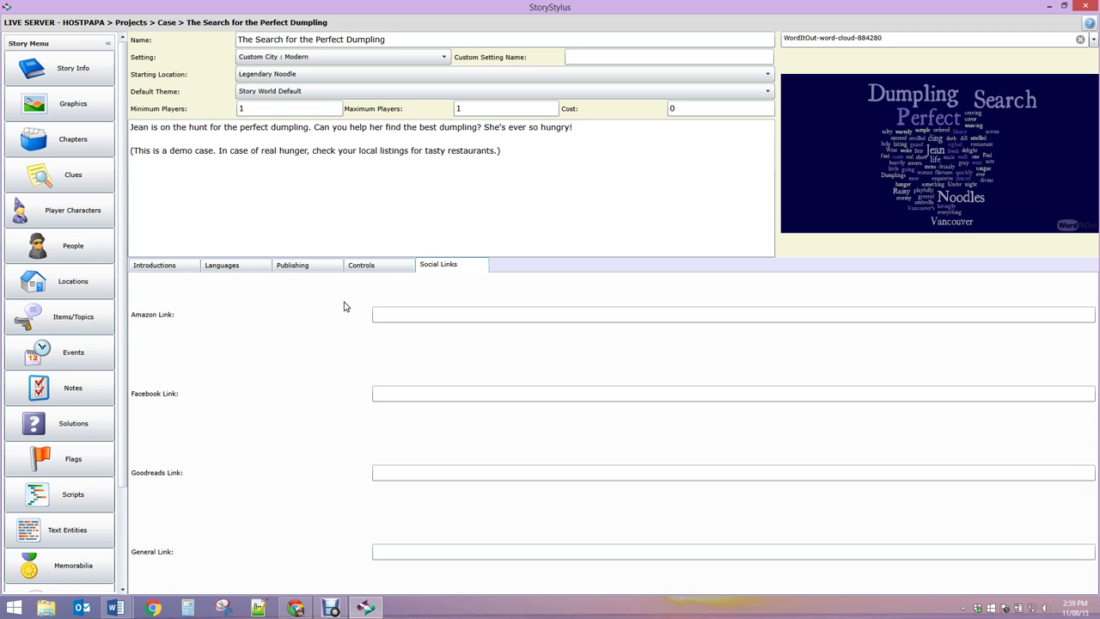
Visit the empty Amazon, Facebook and Goodreads link fields, then return to the introduction text.
left_click(402, 311)
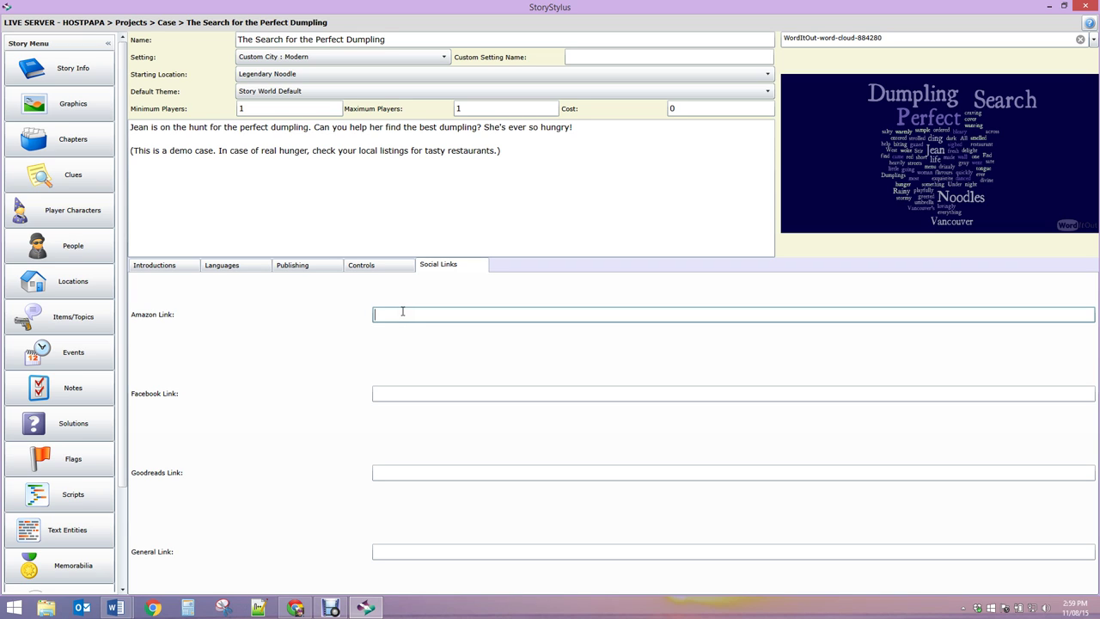
left_click(403, 396)
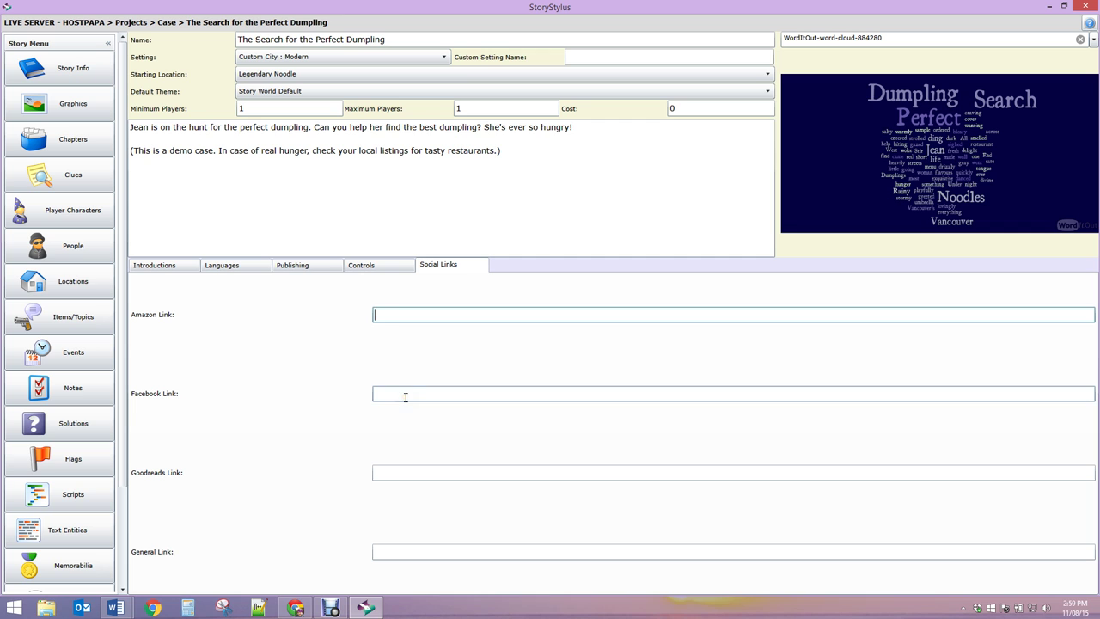
left_click(396, 472)
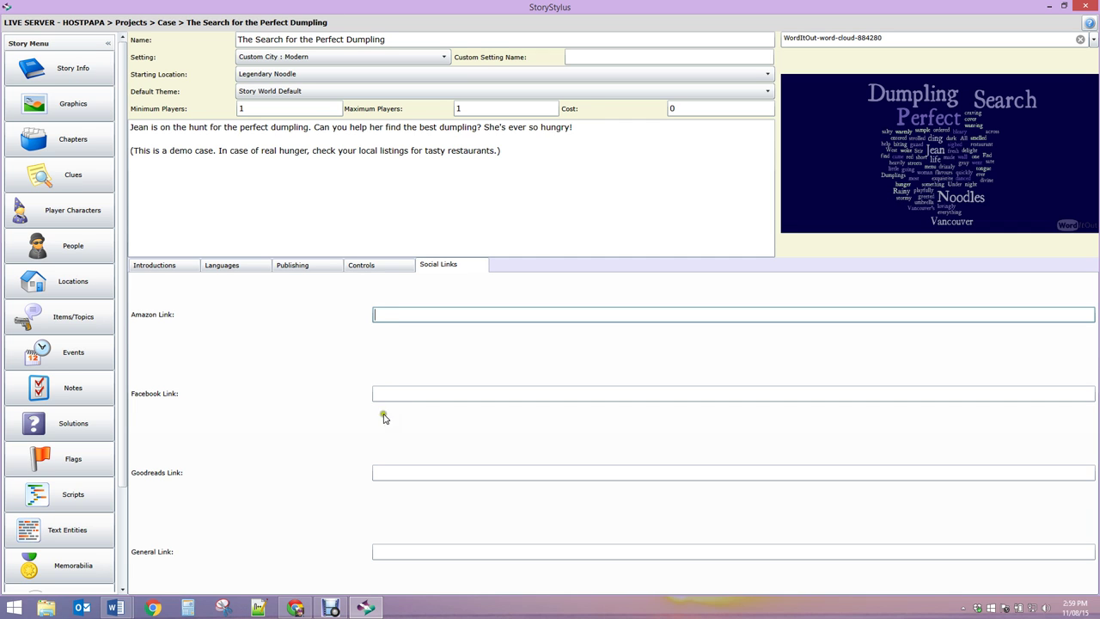
left_click(172, 267)
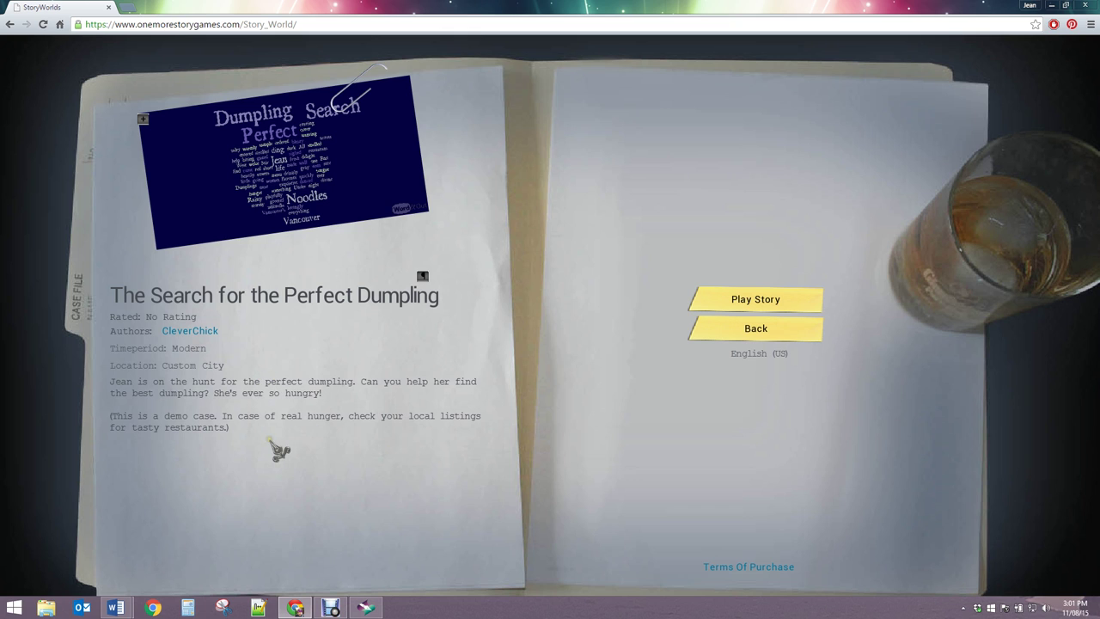
Play the Base Case version of the dumpling story as a new game with the chosen character.
left_click(781, 297)
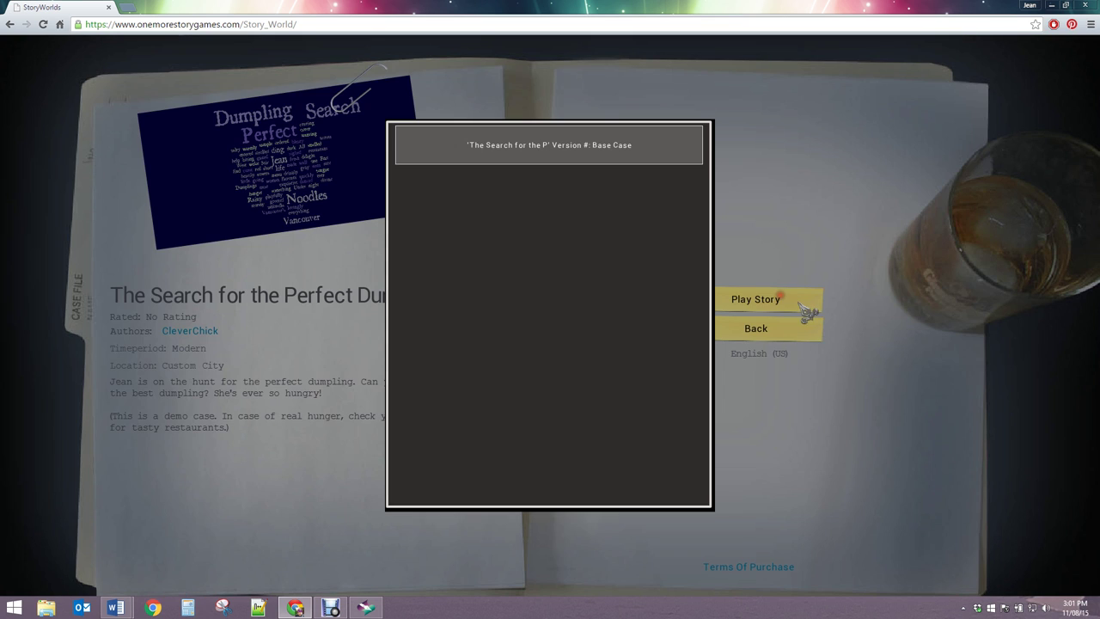
left_click(592, 144)
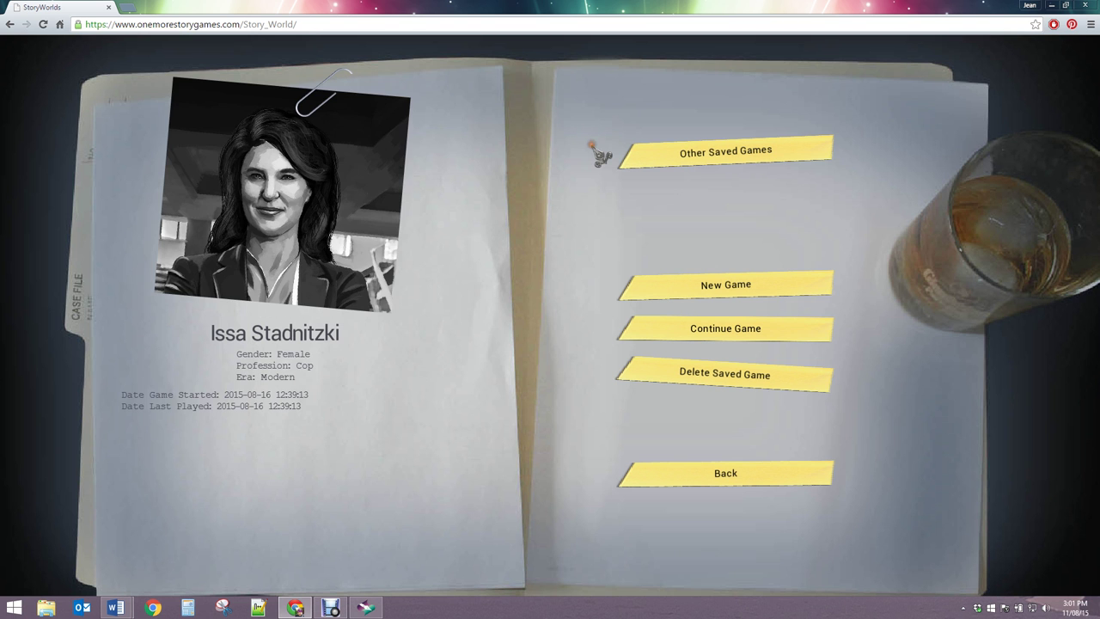
left_click(658, 293)
left_click(139, 184)
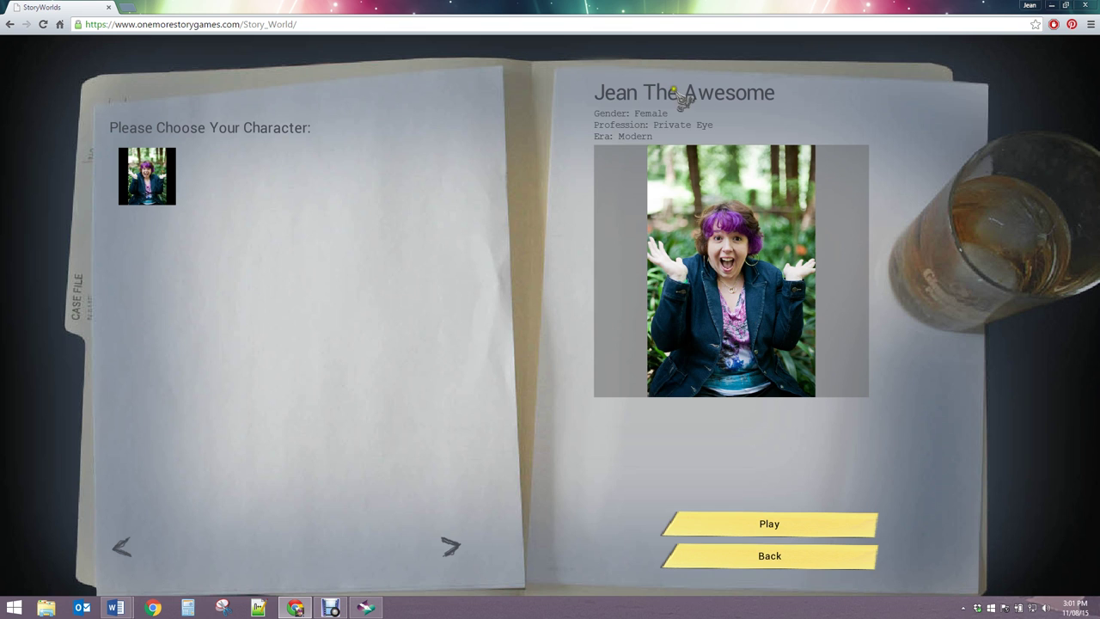
left_click(742, 529)
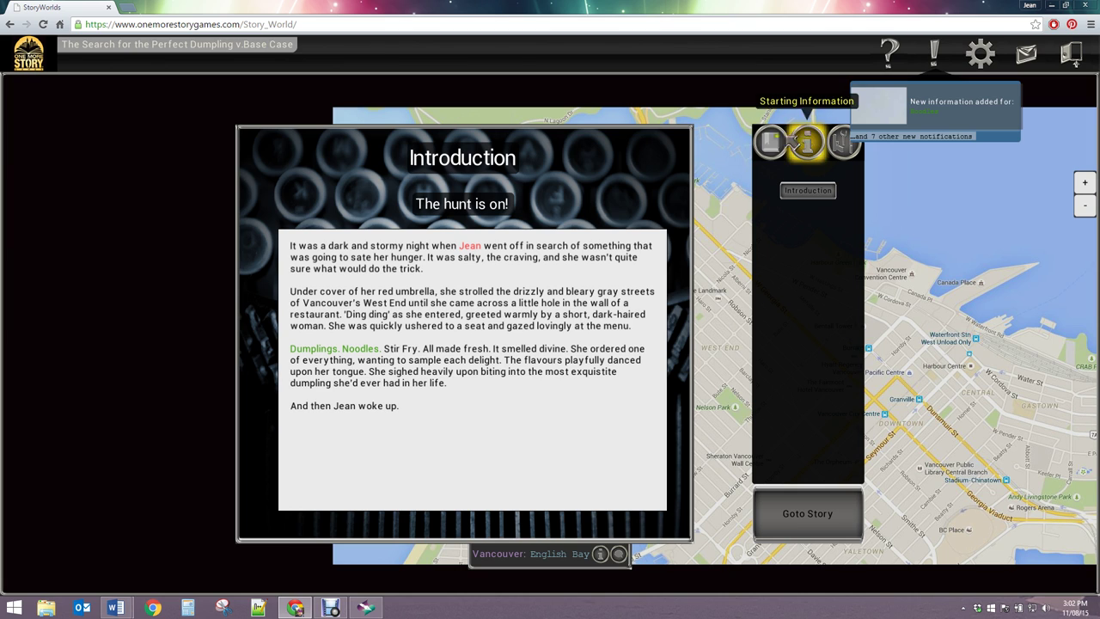
View the Nap clue in the starting information, close it, and switch back to StoryStylus.
left_click(812, 146)
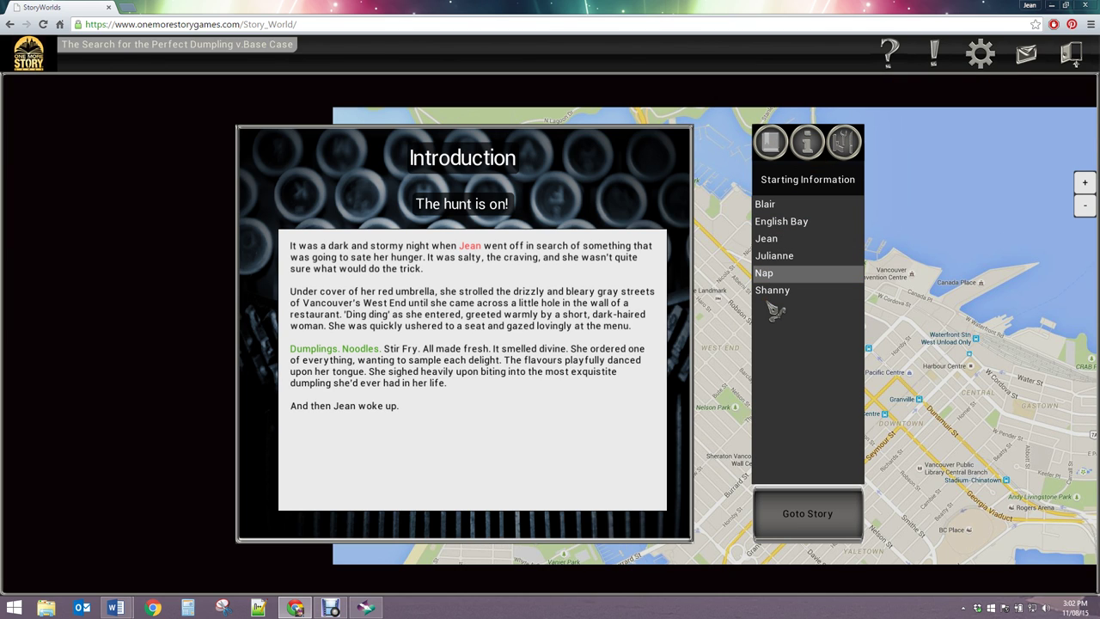
left_click(779, 275)
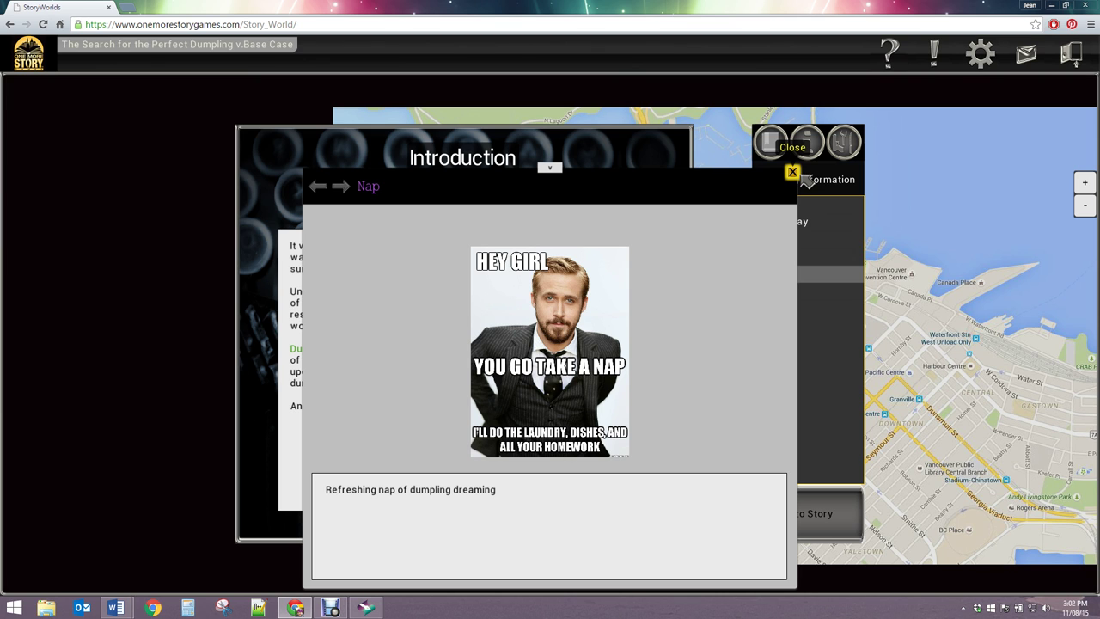
left_click(793, 172)
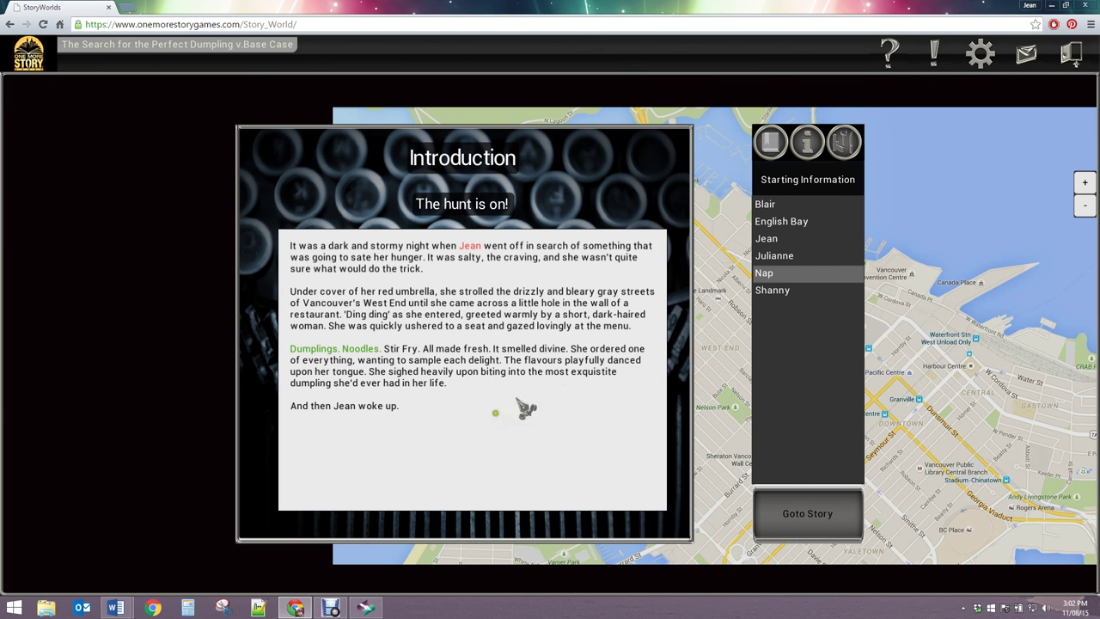
left_click(365, 608)
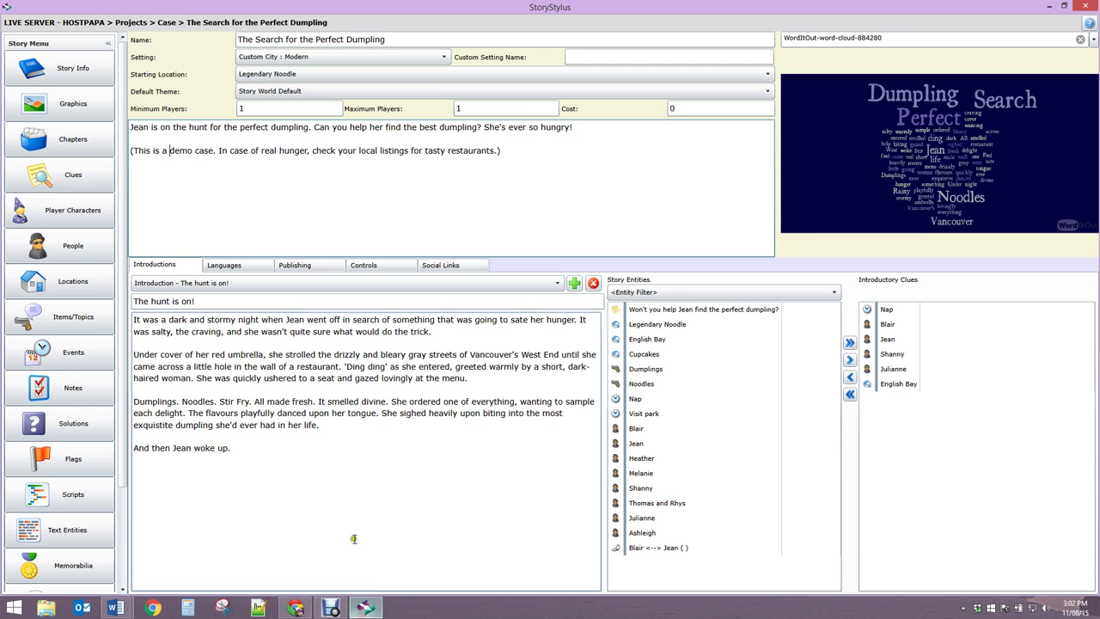
left_click(357, 401)
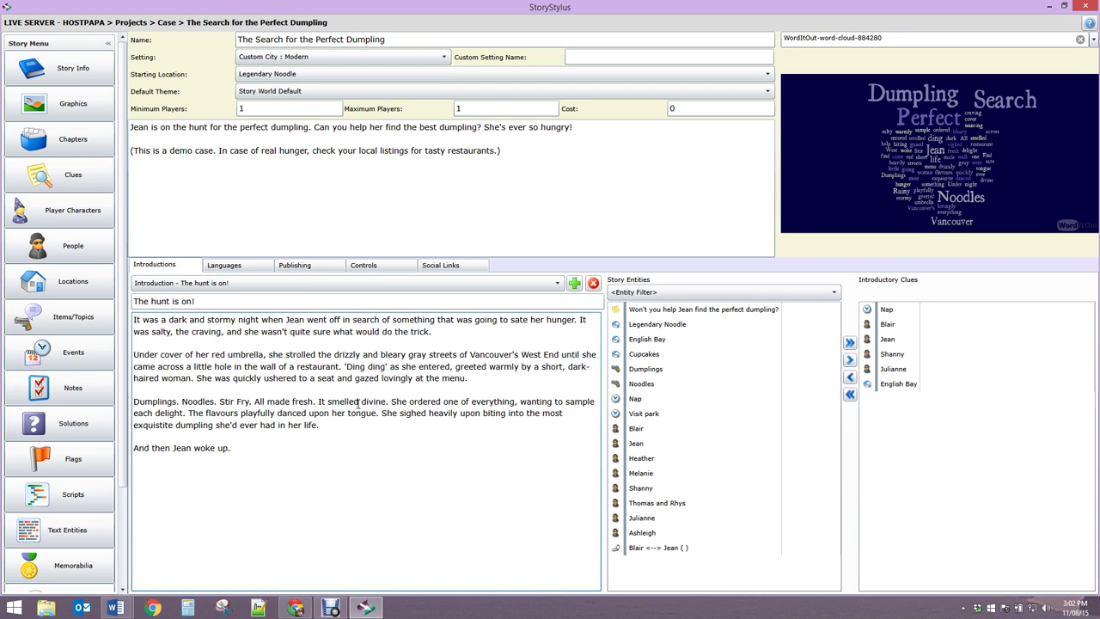